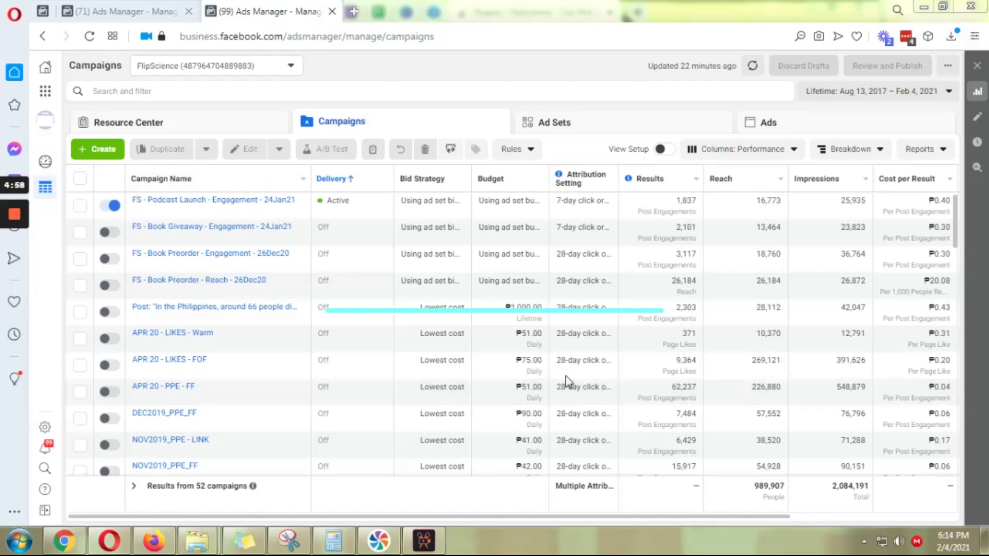
- Open Events Manager from Business Tools and scroll FlipScience's Pixel settings down to Conversions API
{"action": "left_click", "coordinate": [47, 101]}
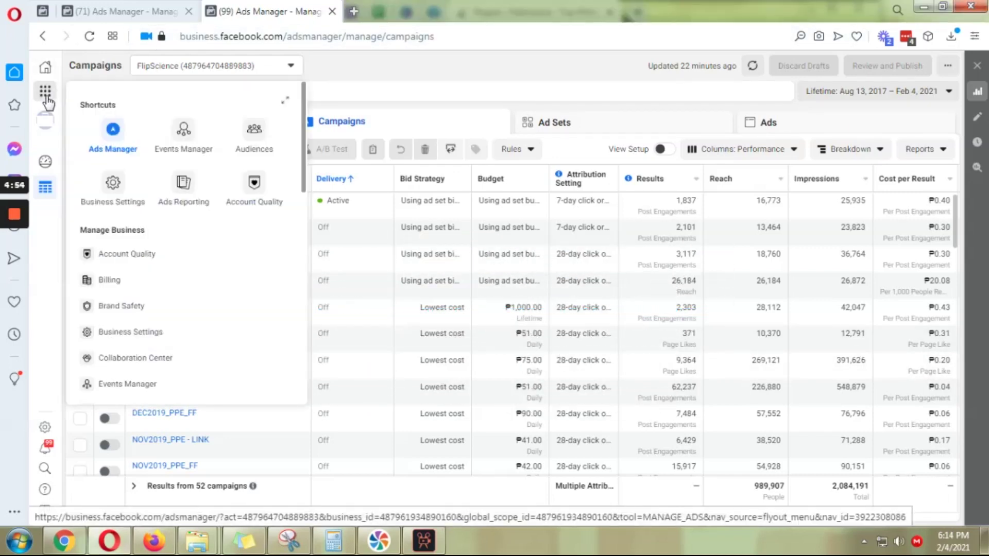
{"action": "left_click", "coordinate": [177, 144]}
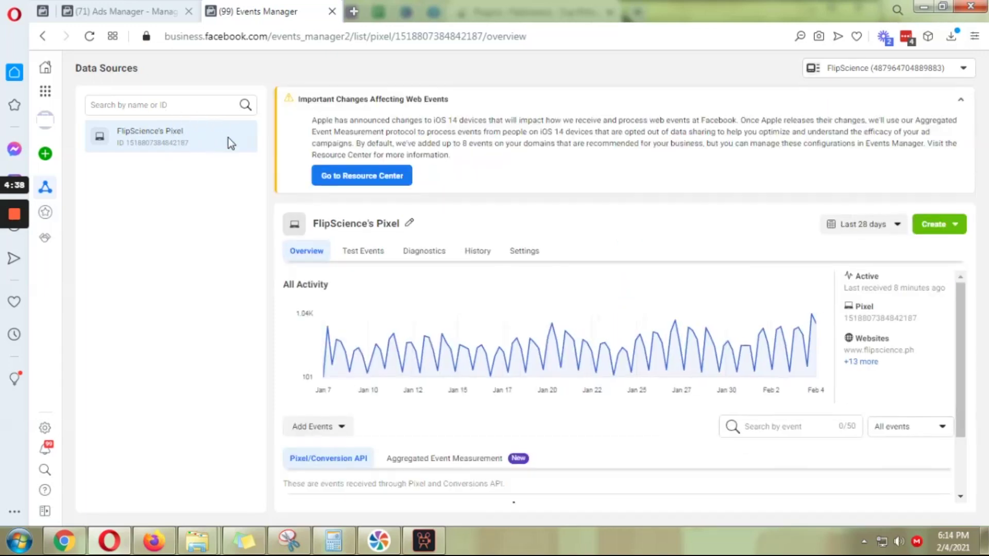
{"action": "left_click", "coordinate": [523, 253]}
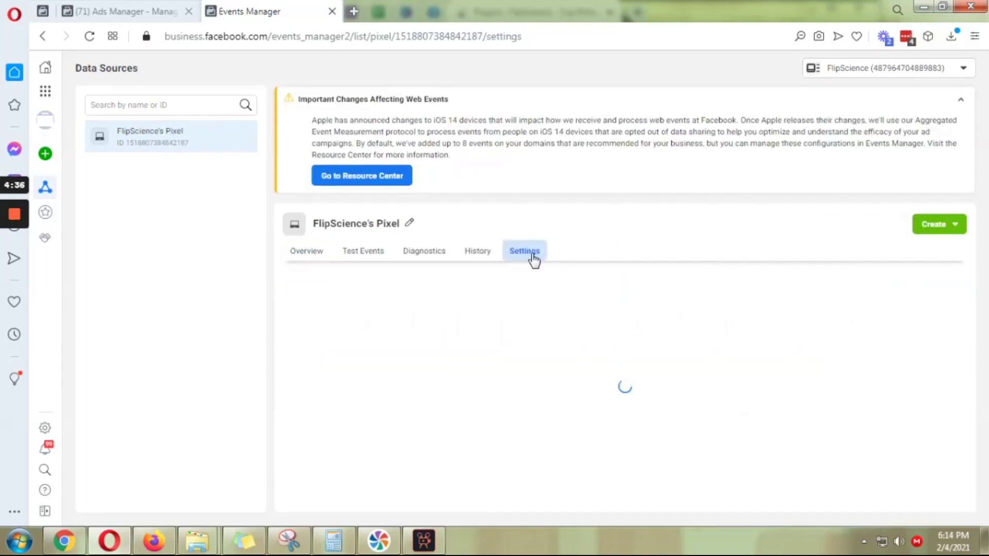
{"action": "scroll", "coordinate": [649, 306], "scroll_direction": "down", "scroll_amount": 5}
{"action": "scroll", "coordinate": [709, 350], "scroll_direction": "down", "scroll_amount": 6}
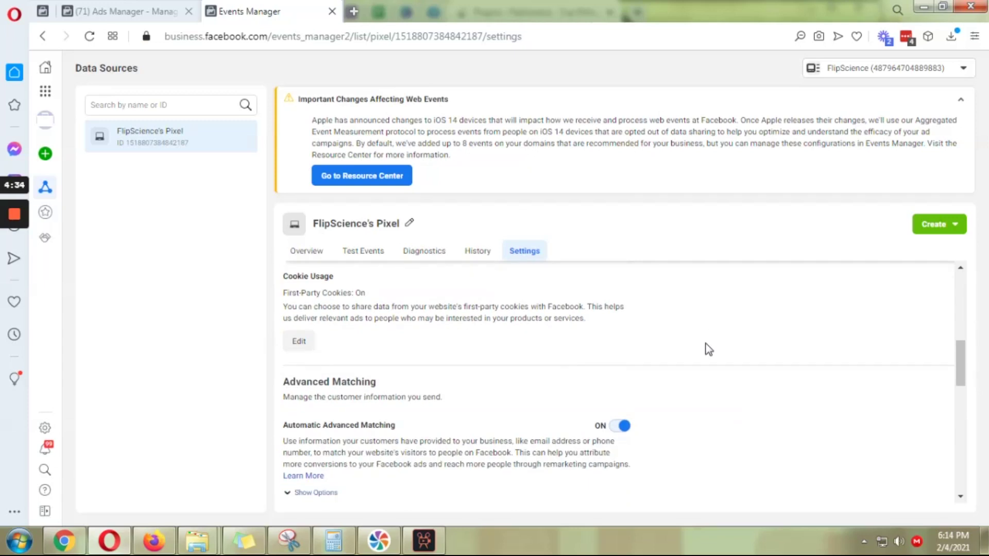
{"action": "scroll", "coordinate": [709, 350], "scroll_direction": "down", "scroll_amount": 3}
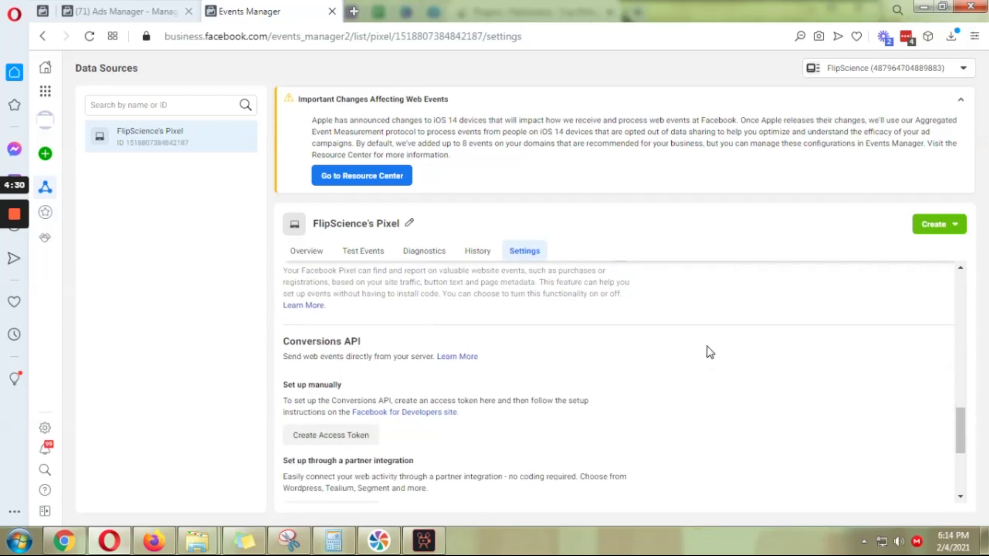
{"action": "scroll", "coordinate": [627, 380], "scroll_direction": "down", "scroll_amount": 3}
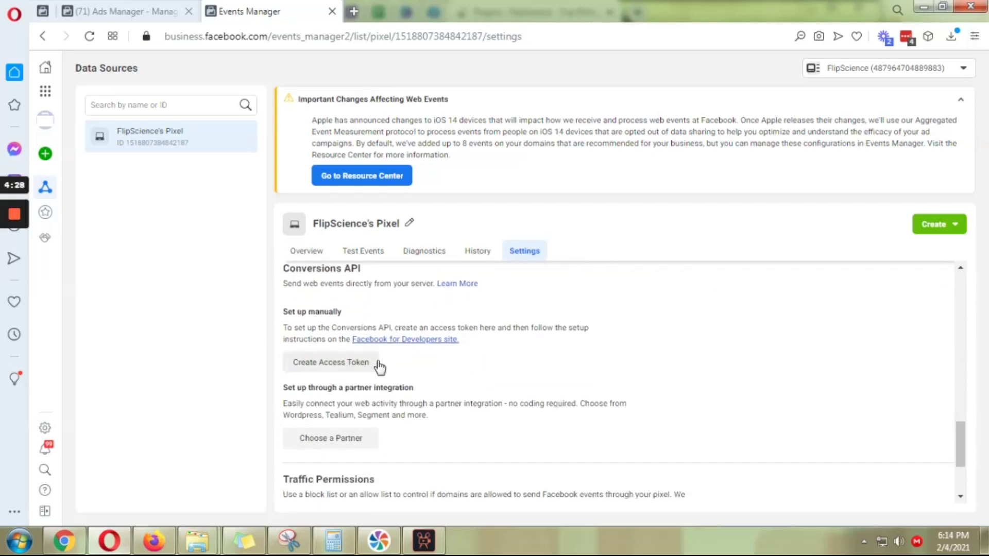
- Choose WordPress as partner, enable Advanced Matching and Conversions API, and create an access token
{"action": "left_click", "coordinate": [360, 442]}
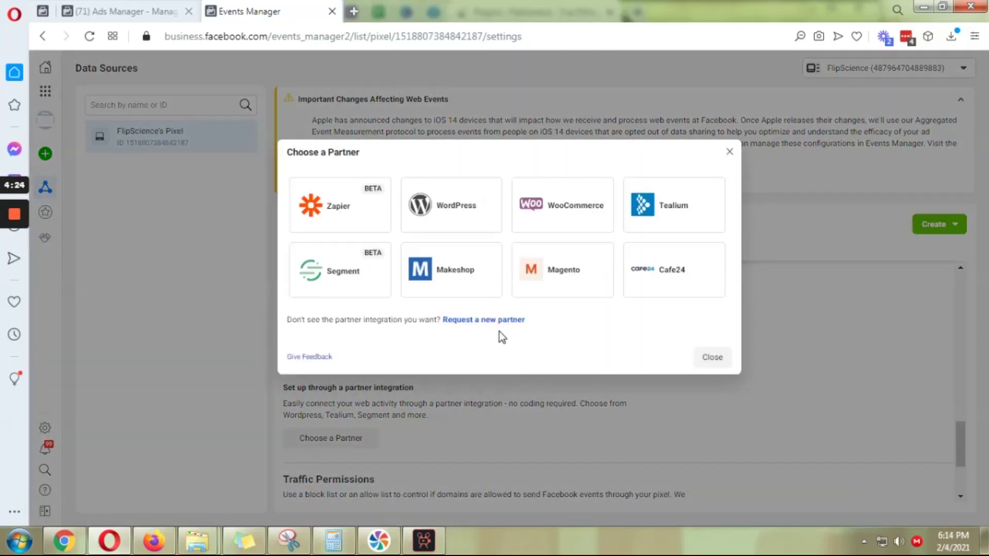
{"action": "left_click", "coordinate": [454, 230]}
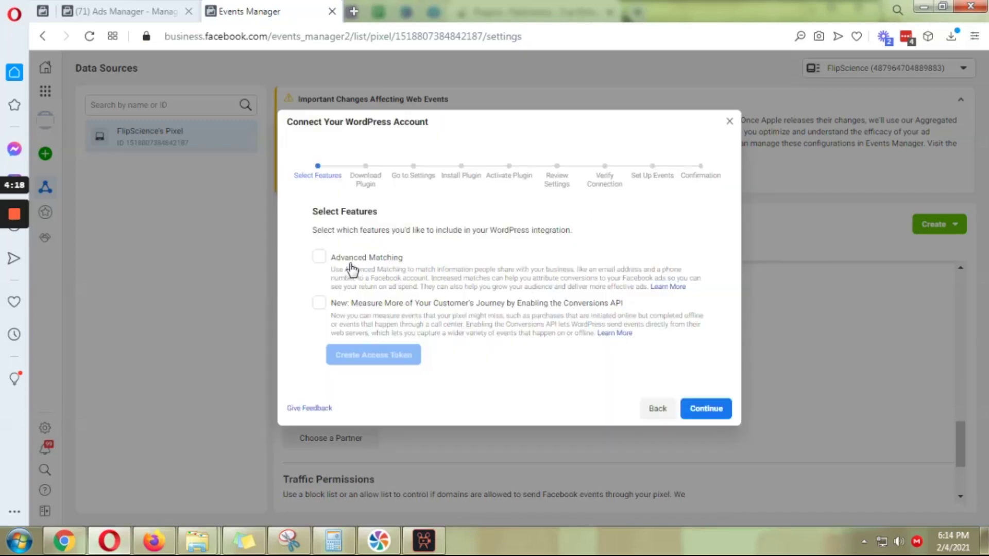
{"action": "left_click", "coordinate": [319, 256]}
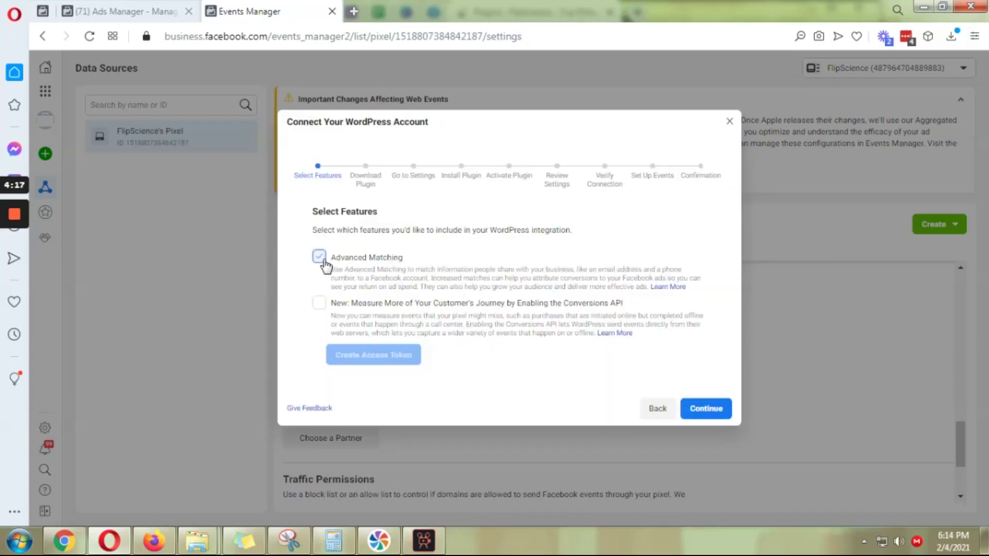
{"action": "left_click", "coordinate": [319, 306]}
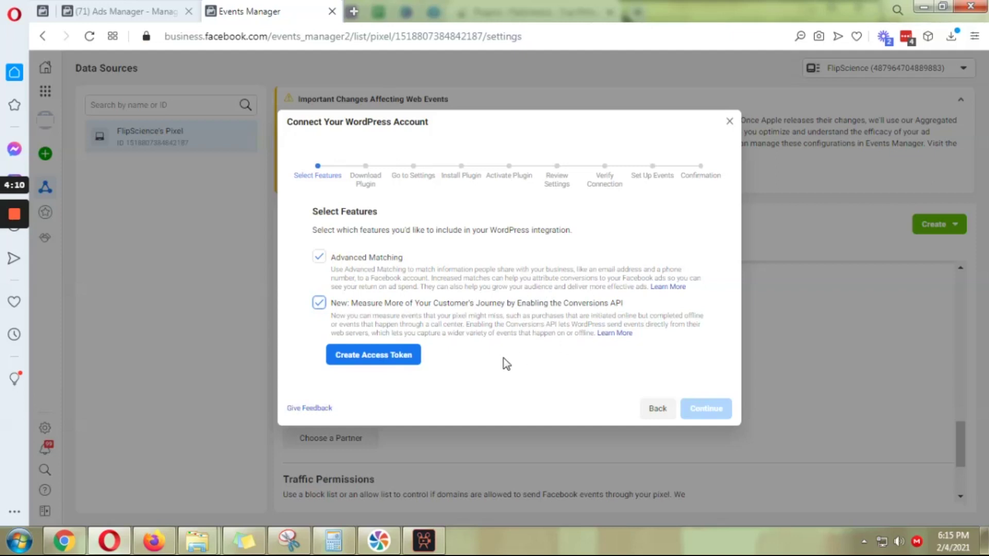
{"action": "left_click", "coordinate": [394, 361]}
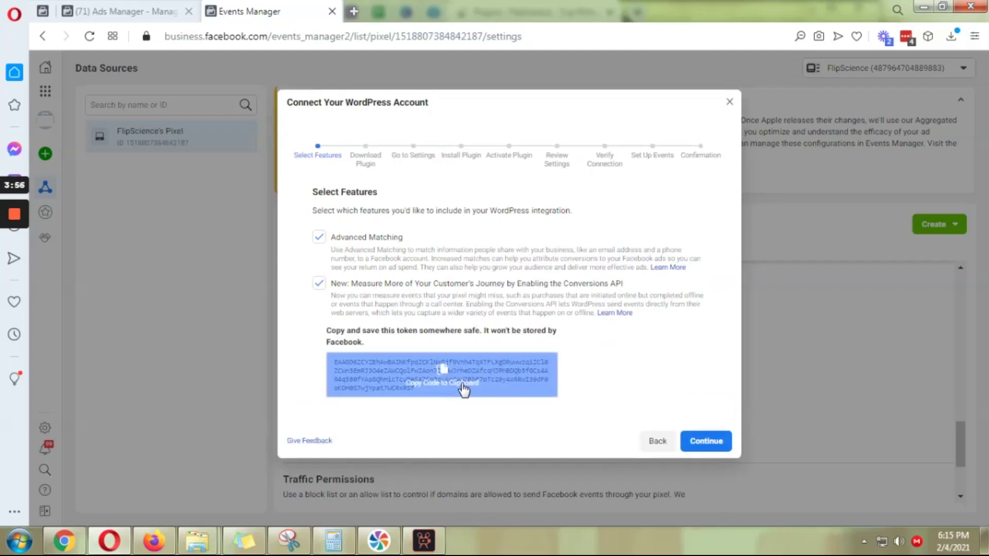
- Copy the access token and paste it into a new Notepad document
{"action": "left_click", "coordinate": [462, 392]}
{"action": "left_click", "coordinate": [20, 541]}
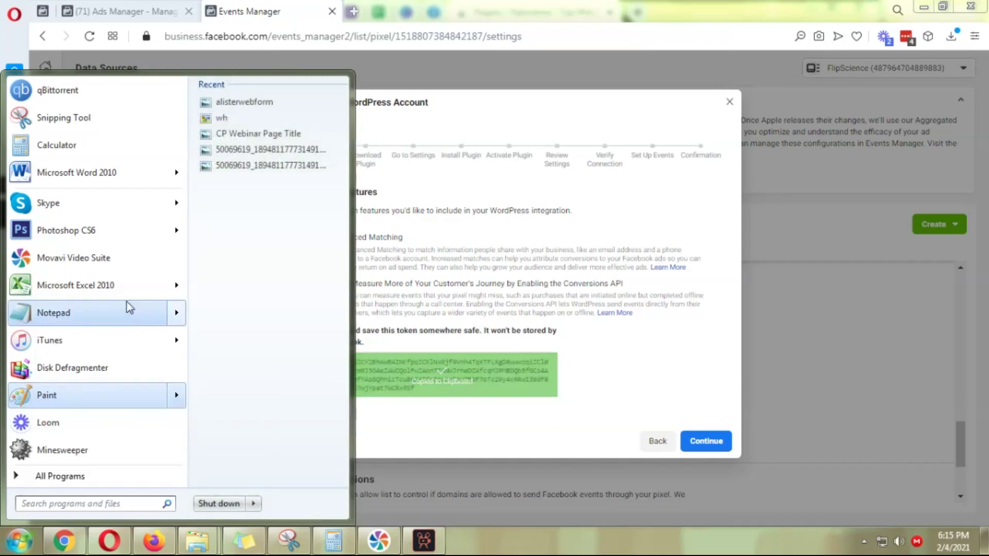
{"action": "left_click", "coordinate": [81, 312]}
{"action": "right_click", "coordinate": [516, 271]}
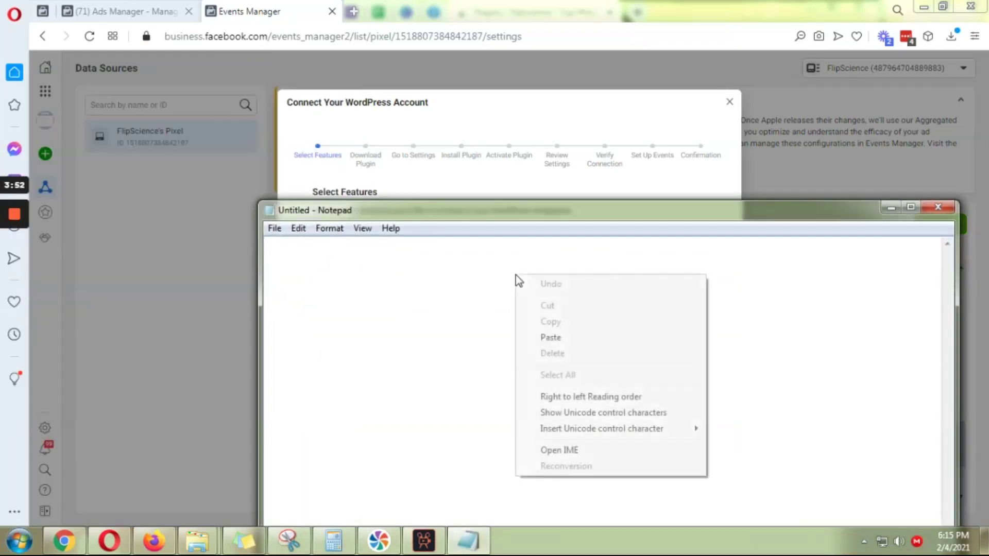
{"action": "left_click", "coordinate": [560, 335]}
- Continue the setup and download the Facebook Pixel for WordPress plugin zip
{"action": "left_click", "coordinate": [497, 184]}
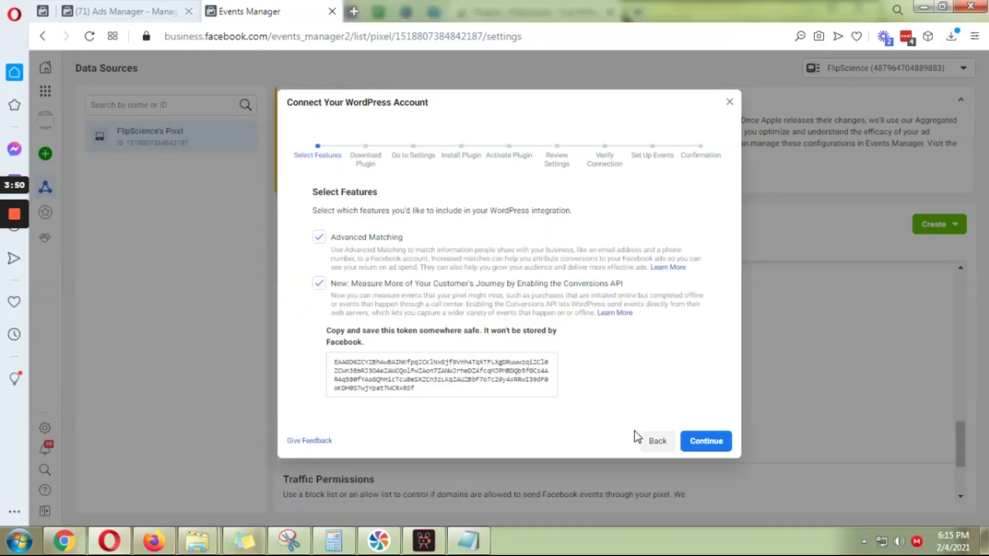
{"action": "left_click", "coordinate": [707, 441]}
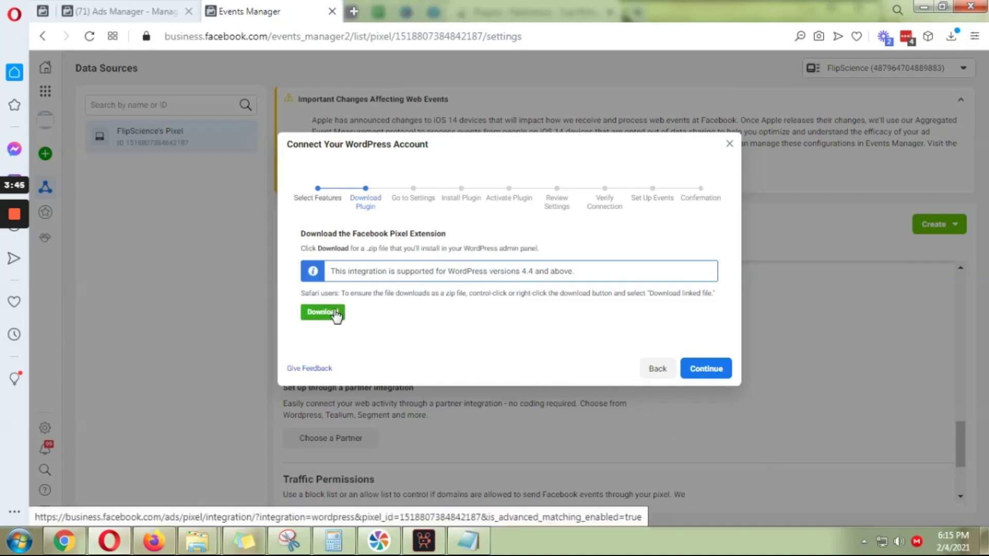
{"action": "left_click", "coordinate": [318, 312]}
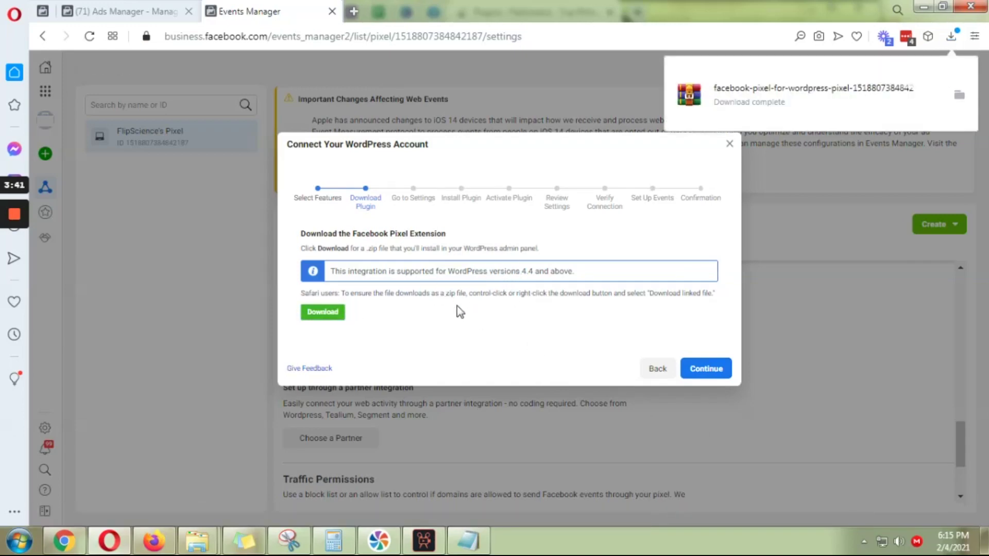
{"action": "left_click", "coordinate": [711, 369]}
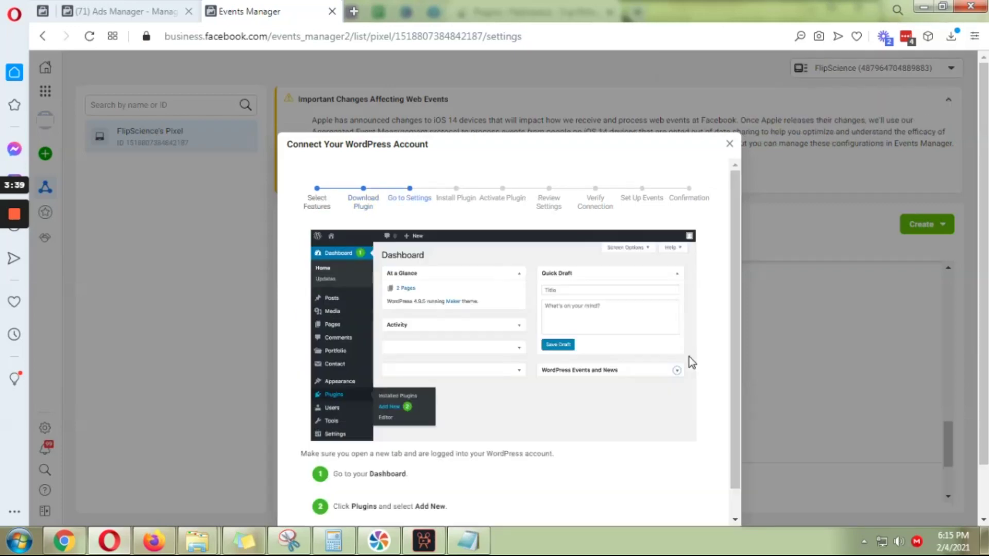
{"action": "left_click", "coordinate": [78, 547]}
- Upload the facebook-pixel-for-wordpress zip from Documents through Plugins > Add New, and install it
{"action": "scroll", "coordinate": [475, 267], "scroll_direction": "down", "scroll_amount": 1}
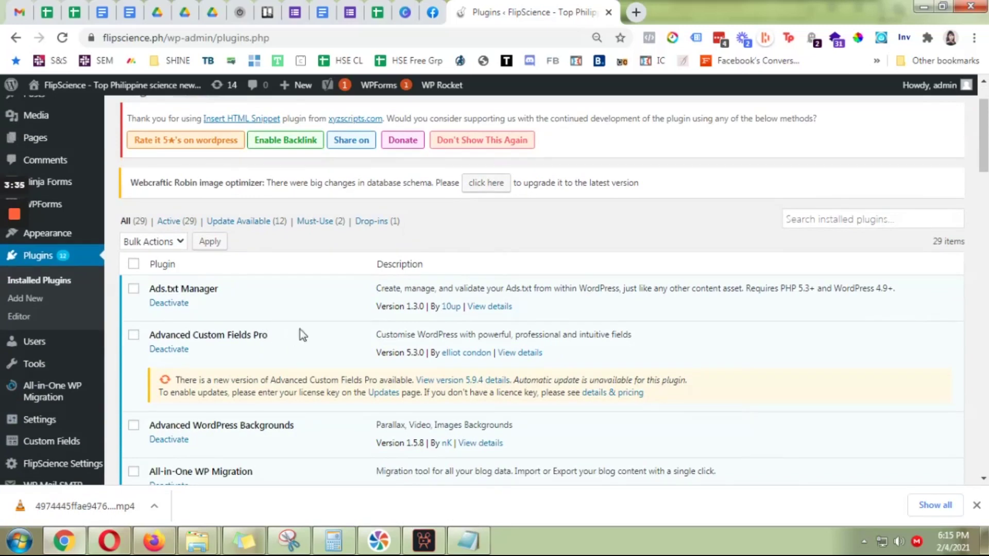
{"action": "left_click", "coordinate": [34, 298]}
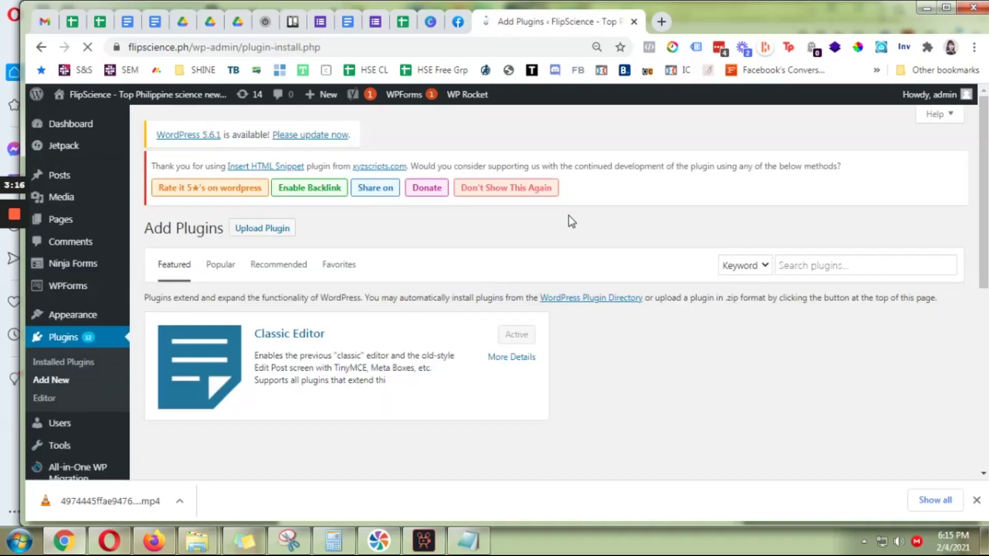
{"action": "scroll", "coordinate": [567, 246], "scroll_direction": "down", "scroll_amount": 1}
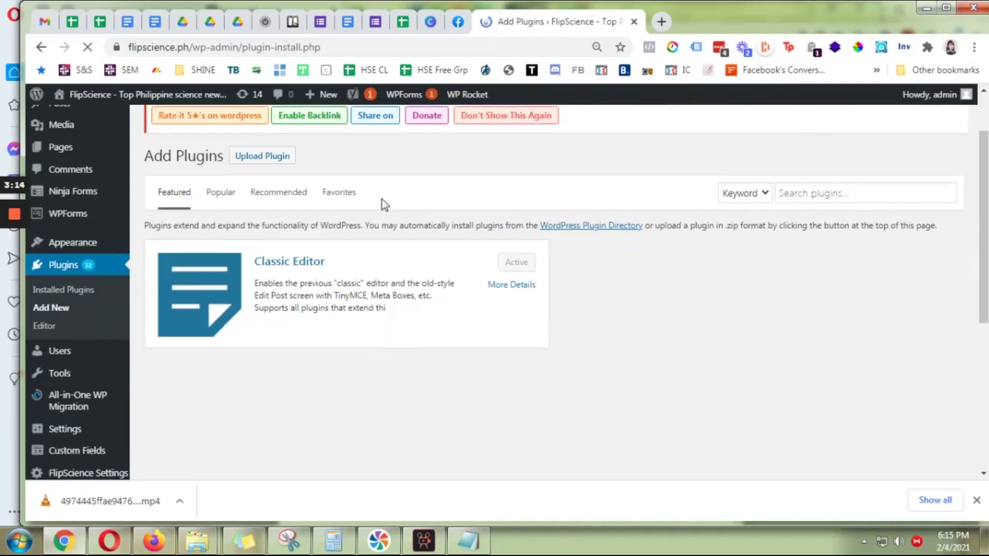
{"action": "left_click", "coordinate": [270, 166]}
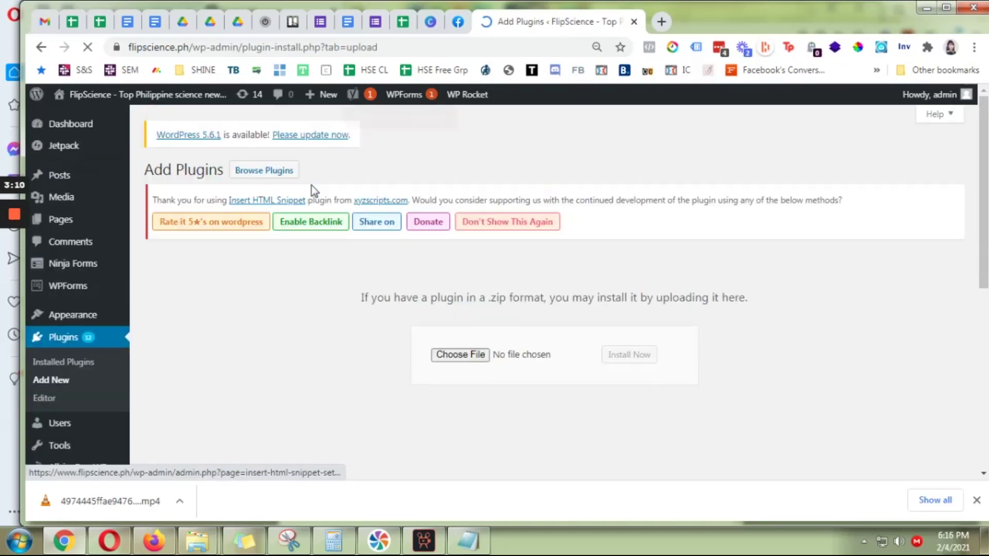
{"action": "left_click", "coordinate": [473, 357]}
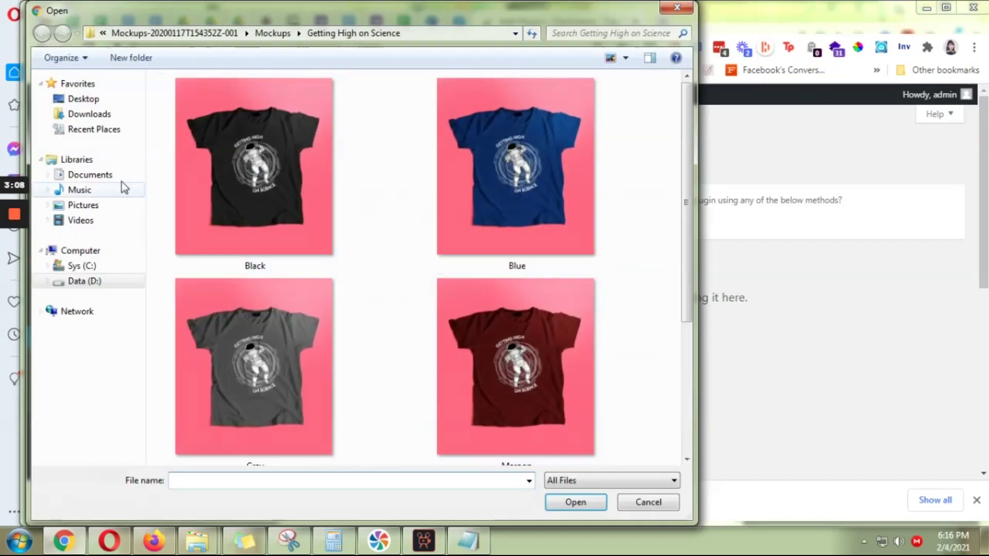
{"action": "left_click", "coordinate": [100, 176]}
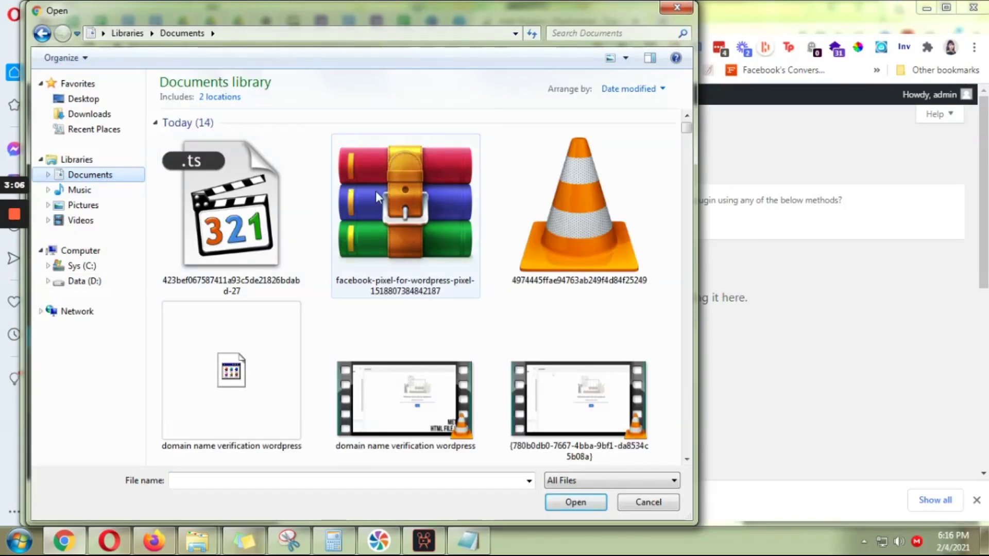
{"action": "left_click", "coordinate": [395, 190]}
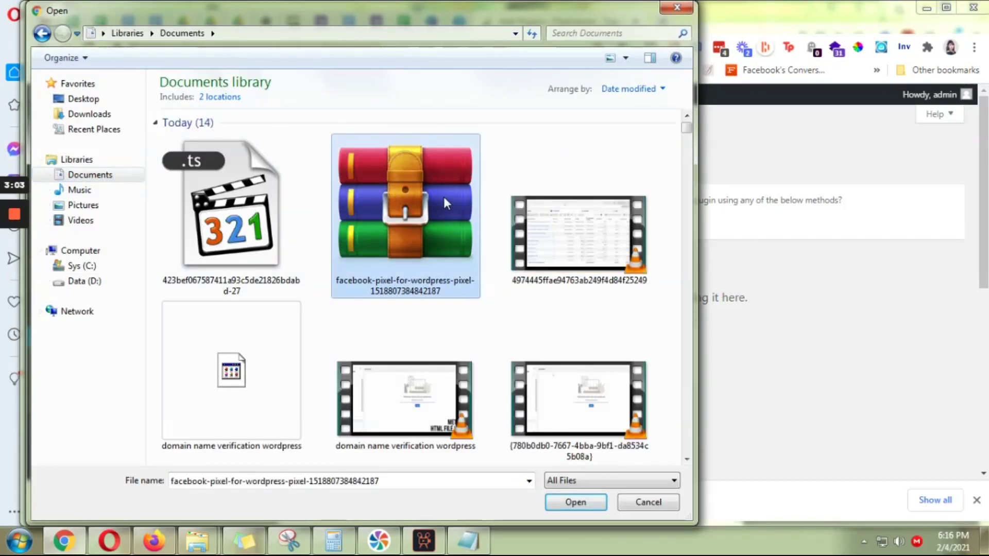
{"action": "double_click", "coordinate": [444, 197]}
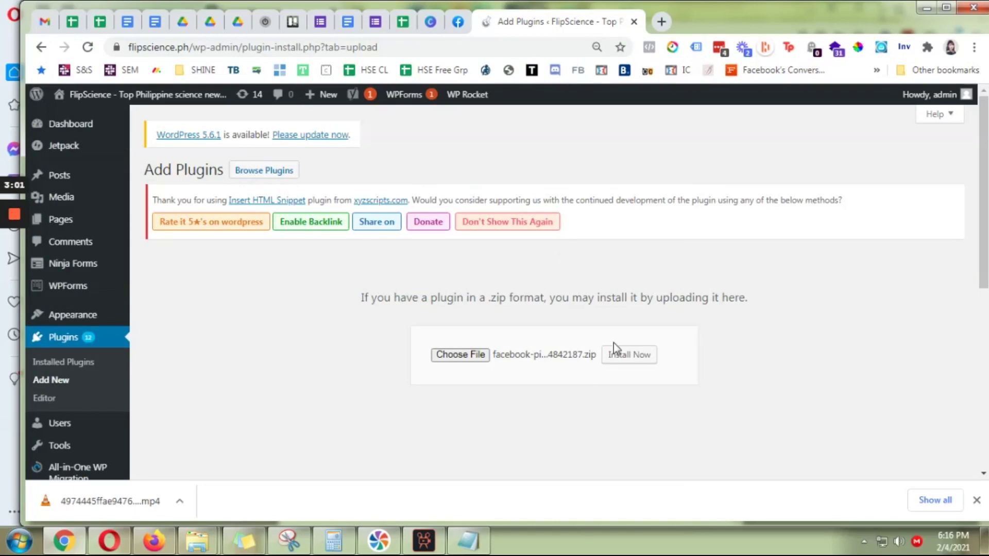
{"action": "left_click", "coordinate": [626, 356]}
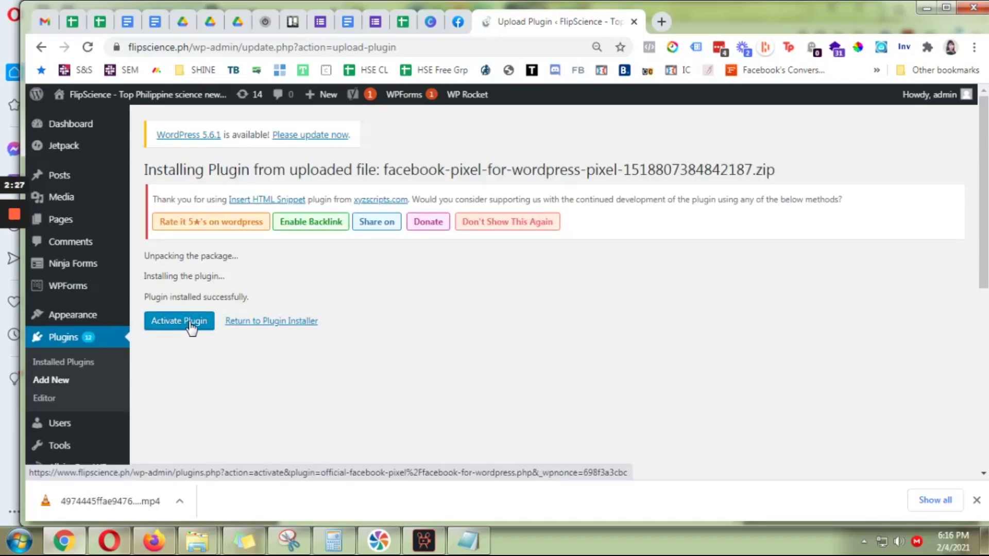
- Activate the newly installed Facebook Pixel plugin
{"action": "left_click", "coordinate": [191, 329]}
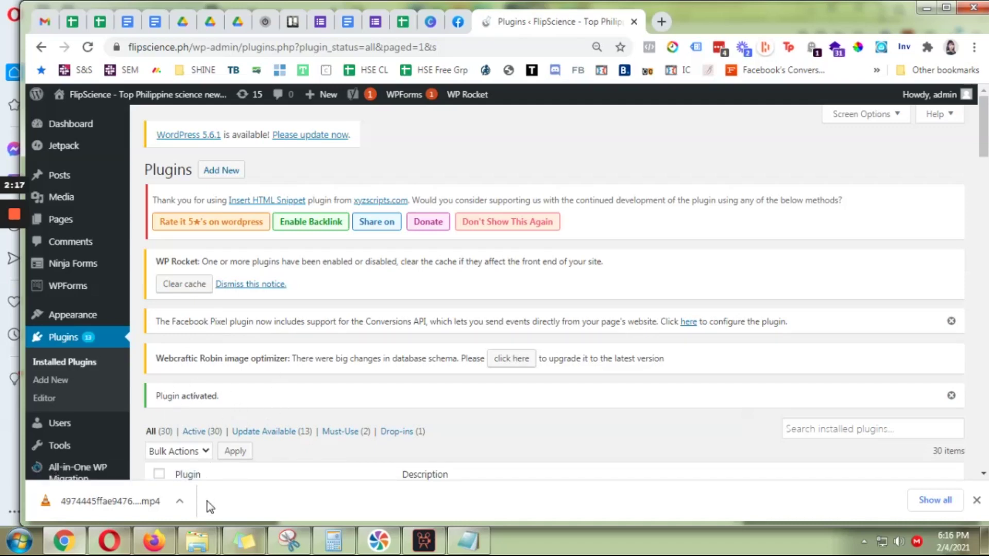
- Advance the Events Manager WordPress guide through Install Plugin and Activate Plugin to Review Settings
{"action": "left_click", "coordinate": [109, 541]}
{"action": "scroll", "coordinate": [589, 337], "scroll_direction": "down", "scroll_amount": 1}
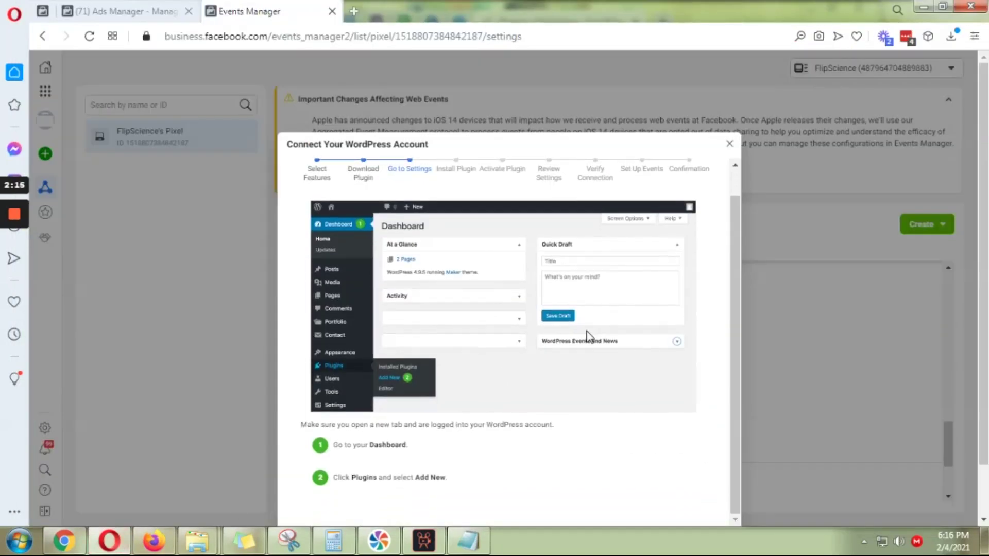
{"action": "scroll", "coordinate": [856, 412], "scroll_direction": "down", "scroll_amount": 2}
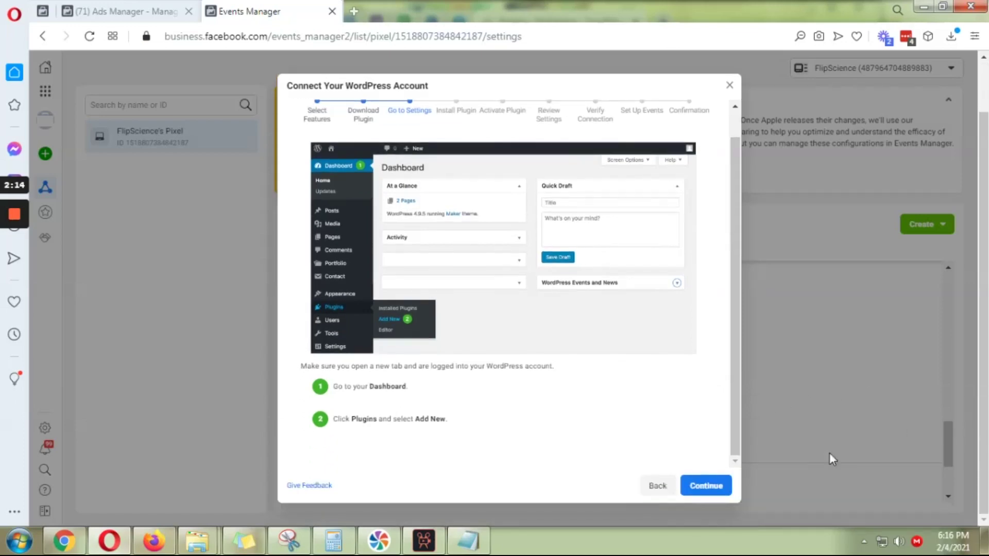
{"action": "left_click", "coordinate": [709, 485]}
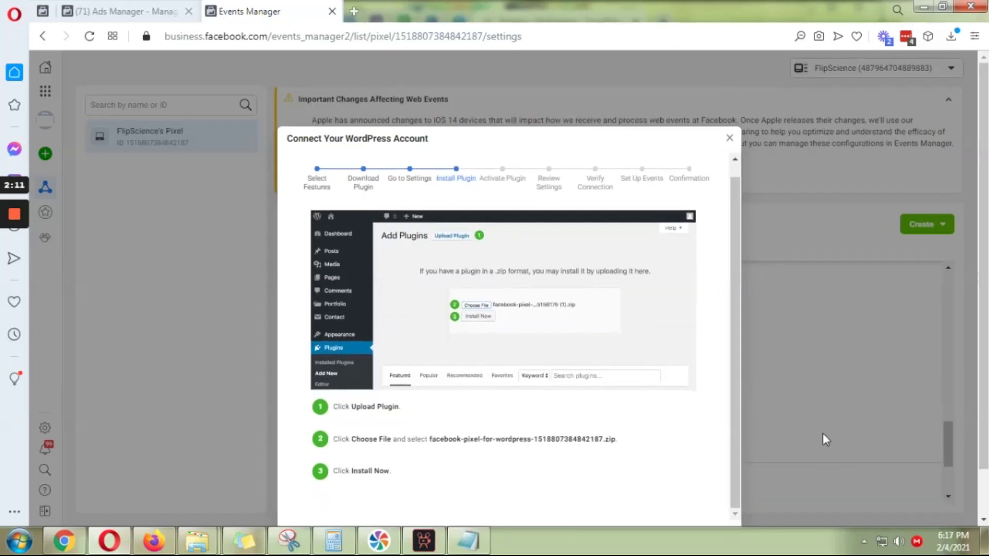
{"action": "scroll", "coordinate": [830, 438], "scroll_direction": "down", "scroll_amount": 2}
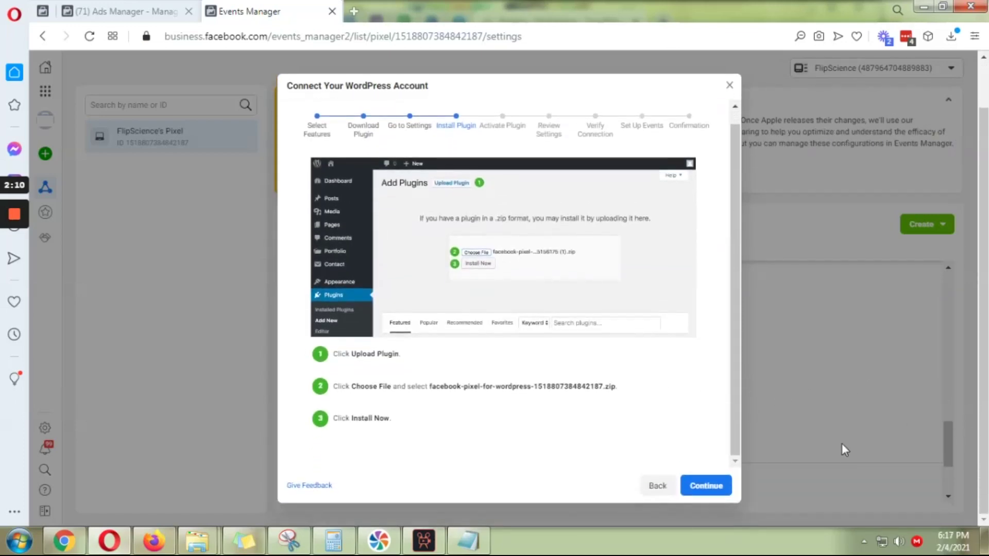
{"action": "left_click", "coordinate": [720, 490]}
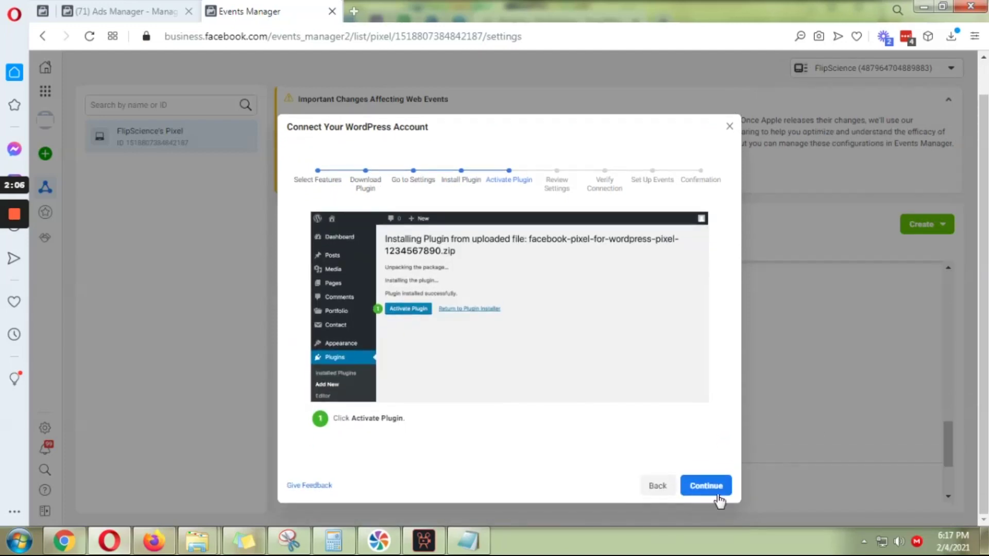
{"action": "left_click", "coordinate": [719, 497]}
{"action": "scroll", "coordinate": [812, 430], "scroll_direction": "down", "scroll_amount": 2}
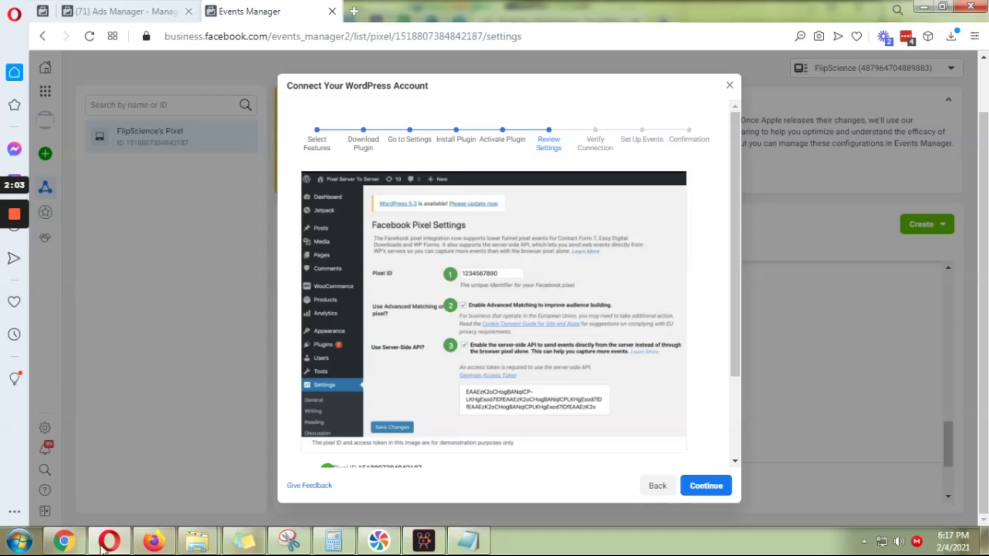
{"action": "left_click", "coordinate": [78, 546]}
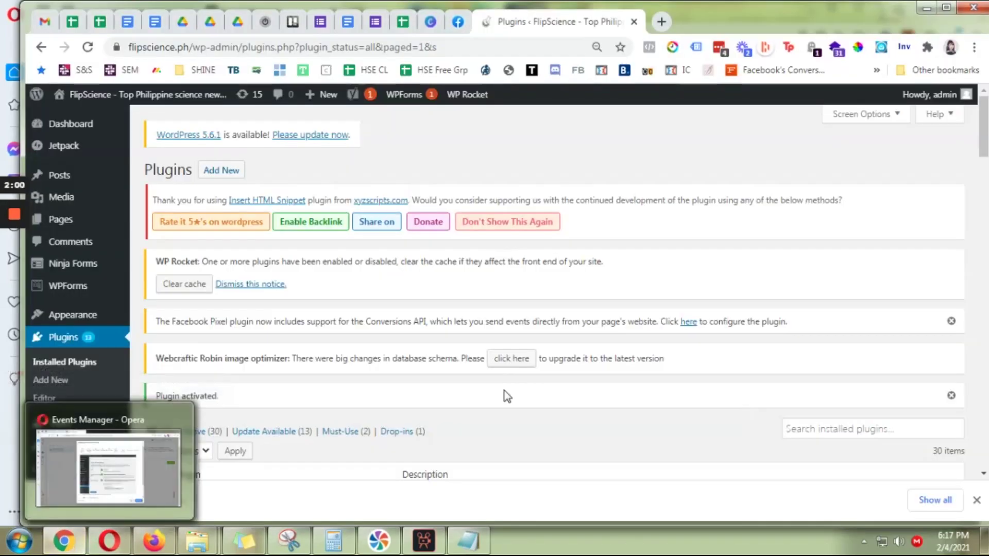
- Find the Official Facebook Pixel plugin by searching 'pixel' and open its Settings page
{"action": "scroll", "coordinate": [503, 394], "scroll_direction": "down", "scroll_amount": 7}
{"action": "scroll", "coordinate": [503, 395], "scroll_direction": "down", "scroll_amount": 7}
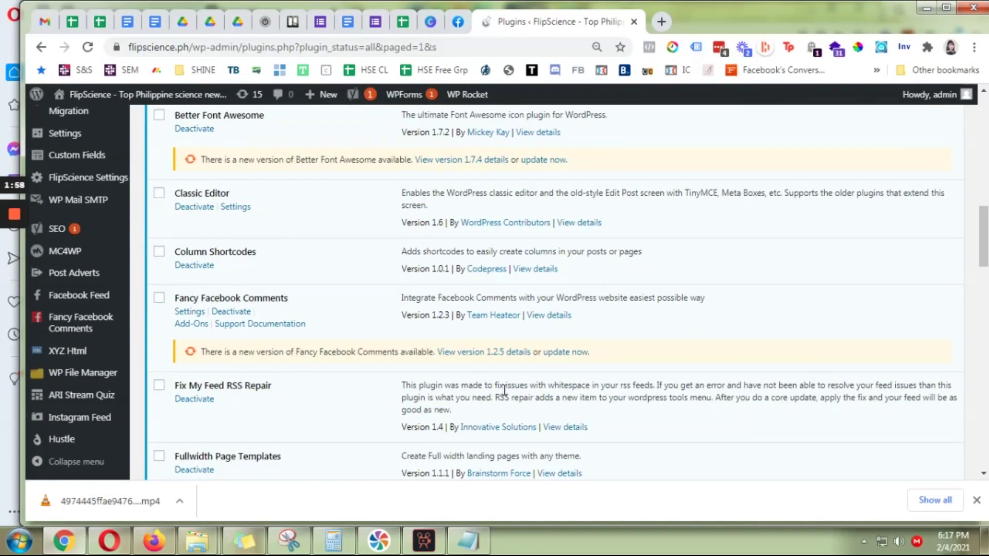
{"action": "key", "text": "ctrl+f"}
{"action": "type", "text": "pixel"}
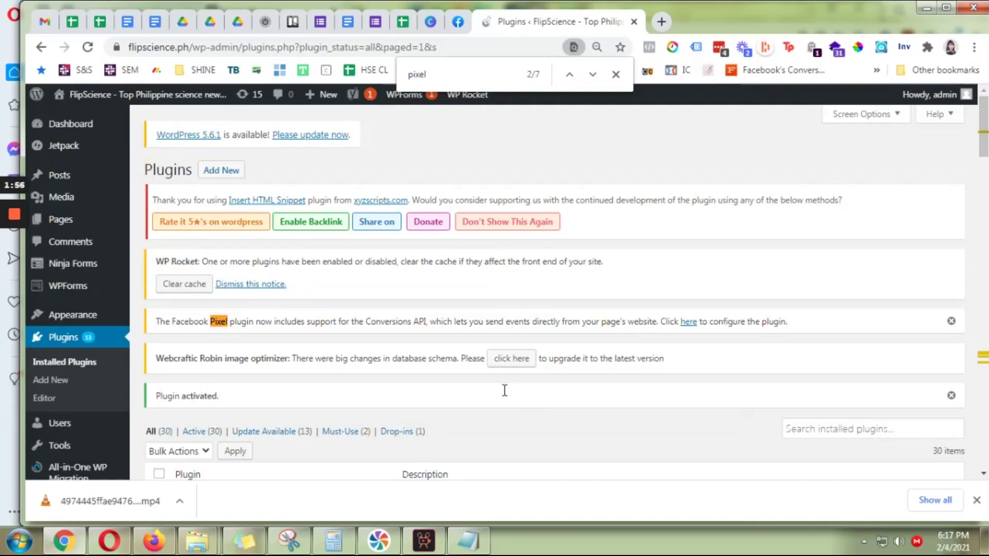
{"action": "key", "text": "Return"}
{"action": "key", "text": "Return"}
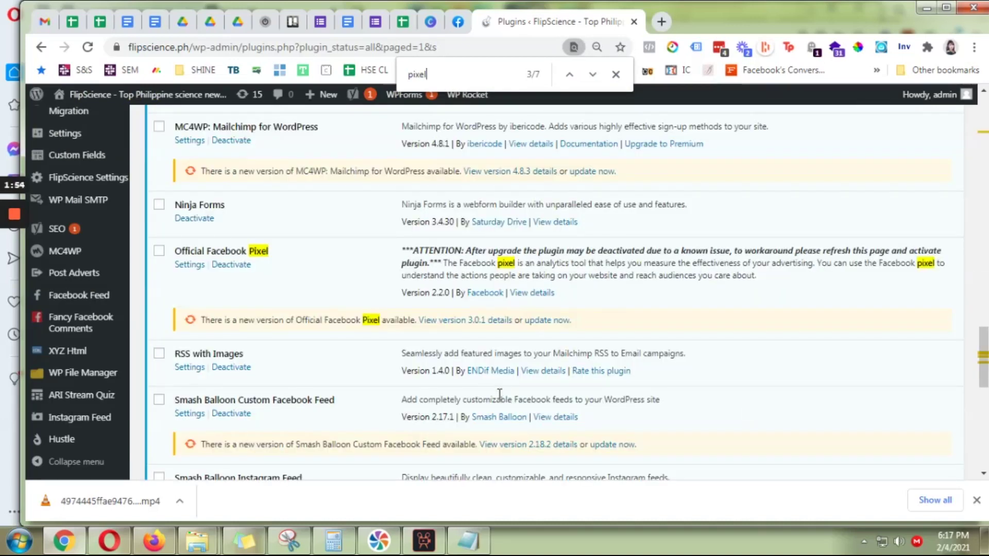
{"action": "left_click", "coordinate": [190, 264]}
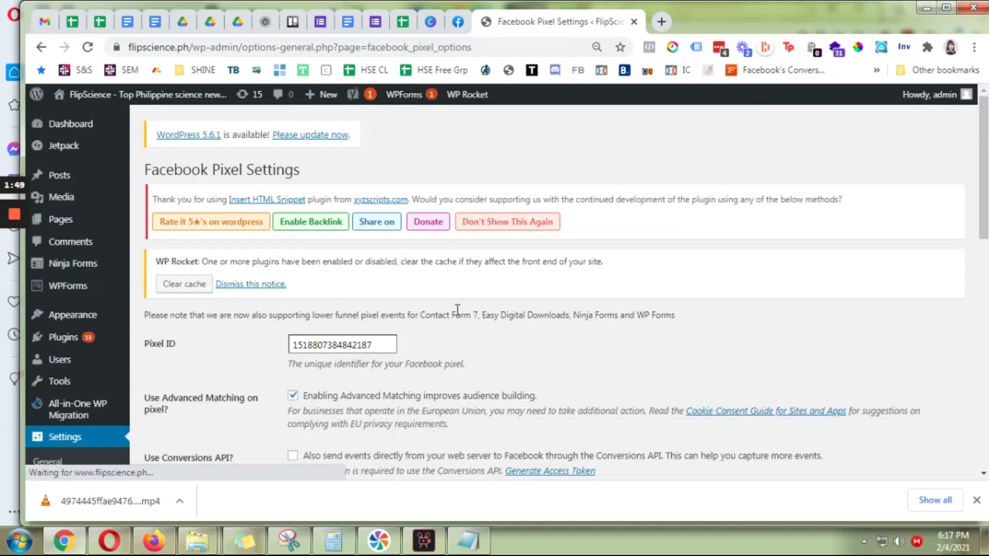
- Enable Use Conversions API in the Facebook Pixel settings and save
{"action": "scroll", "coordinate": [458, 312], "scroll_direction": "down", "scroll_amount": 3}
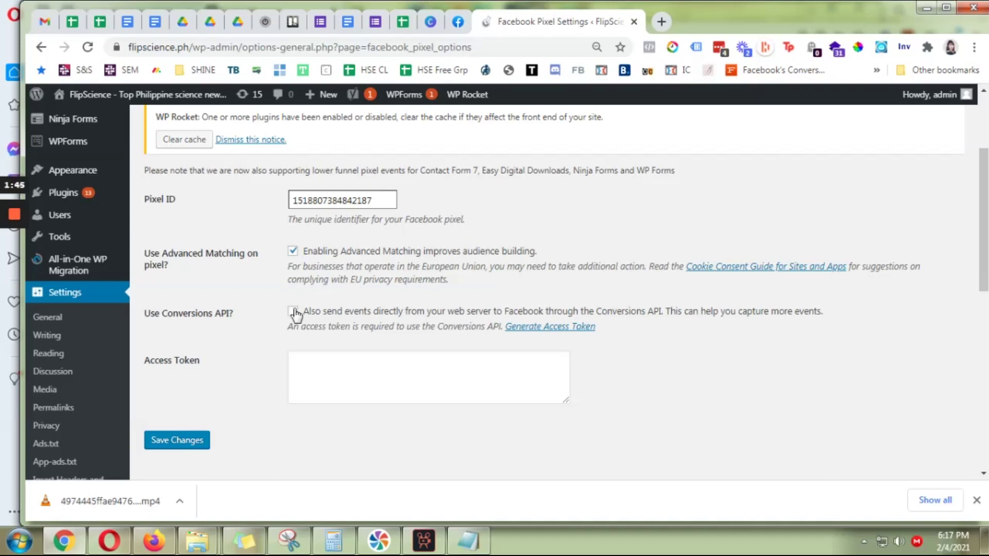
{"action": "left_click", "coordinate": [293, 251]}
{"action": "left_click", "coordinate": [176, 440]}
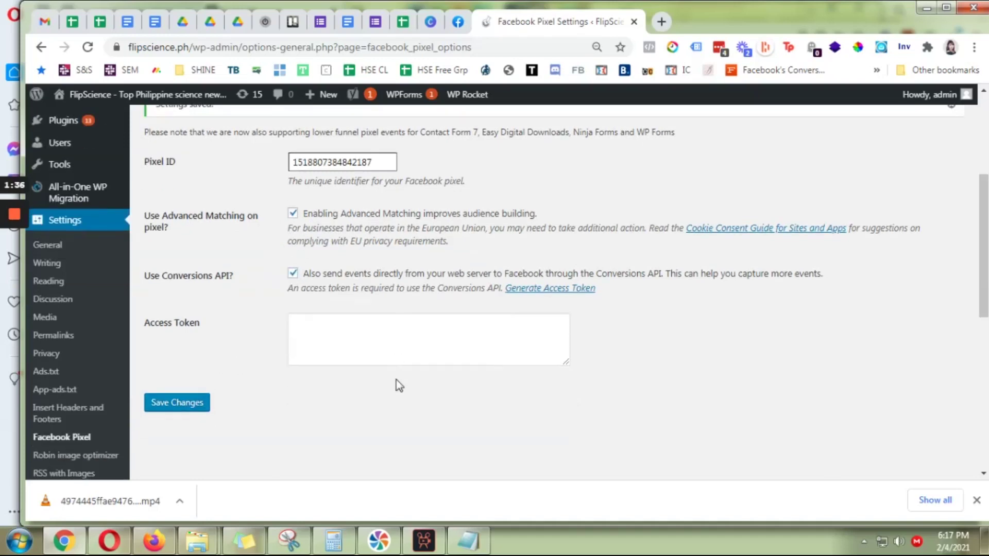
- Paste the access token into the Access Token box, check it against Notepad, and save
{"action": "left_click", "coordinate": [397, 331]}
{"action": "right_click", "coordinate": [398, 332]}
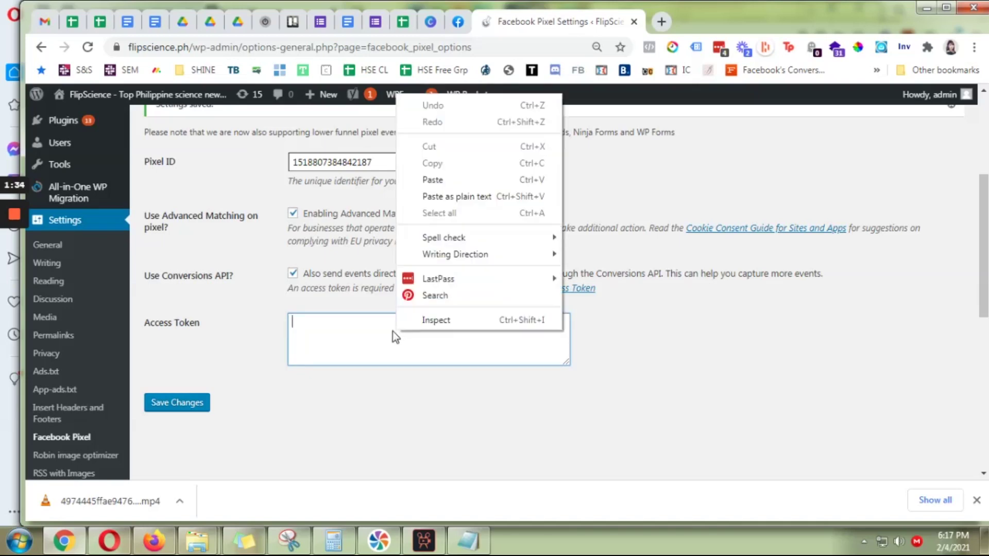
{"action": "left_click", "coordinate": [467, 177]}
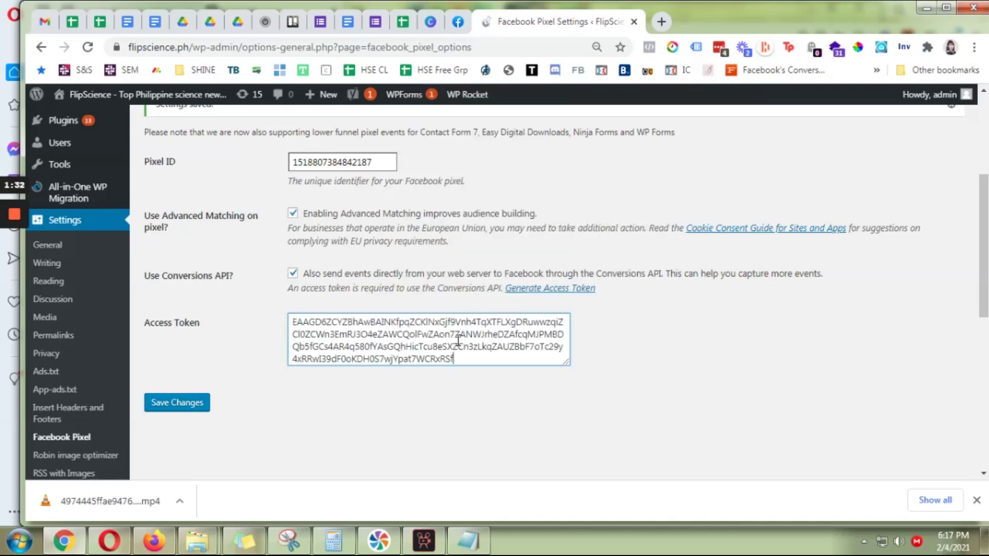
{"action": "scroll", "coordinate": [467, 245], "scroll_direction": "up", "scroll_amount": 3}
{"action": "scroll", "coordinate": [564, 336], "scroll_direction": "down", "scroll_amount": 4}
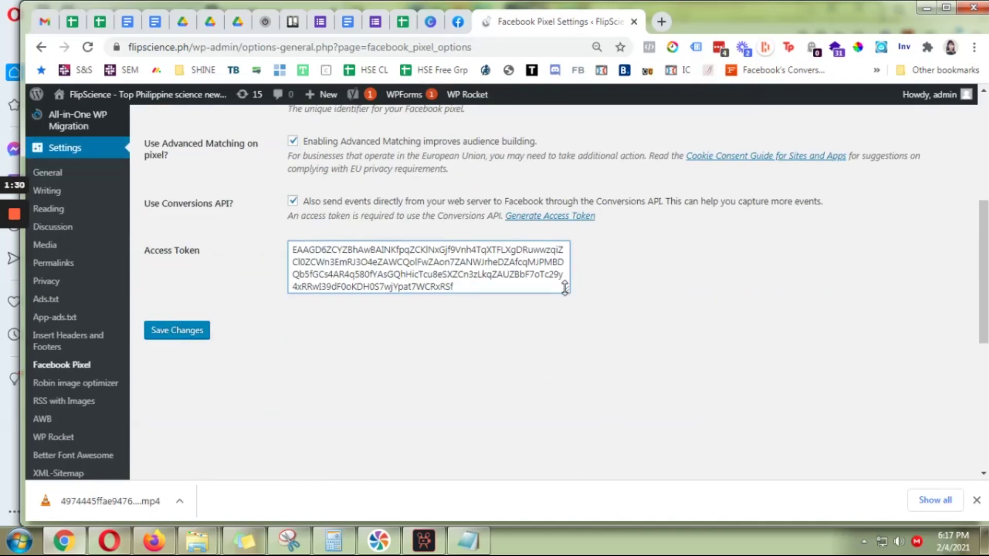
{"action": "left_click_drag", "start_coordinate": [571, 287], "coordinate": [569, 324]}
{"action": "left_click", "coordinate": [471, 552]}
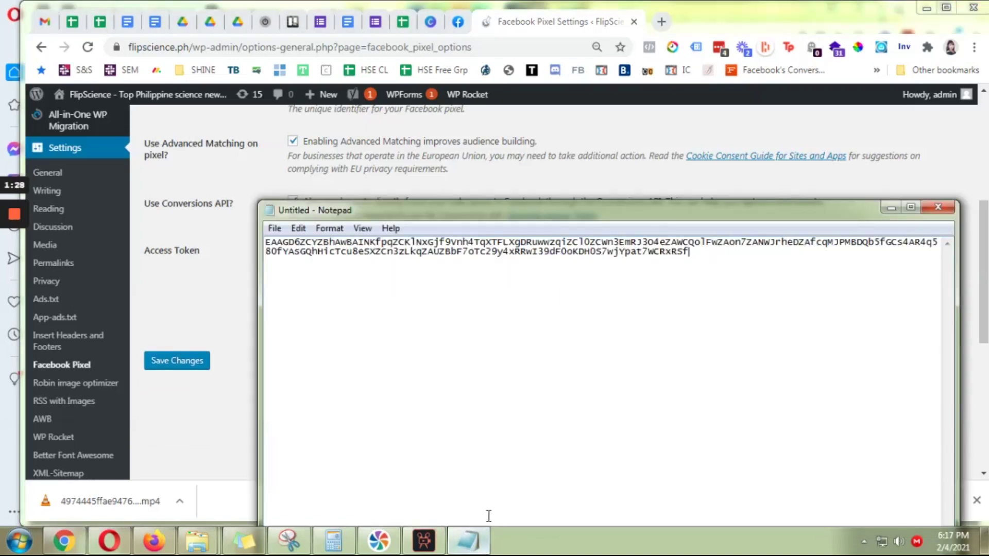
{"action": "left_click", "coordinate": [204, 341]}
{"action": "left_click", "coordinate": [177, 359]}
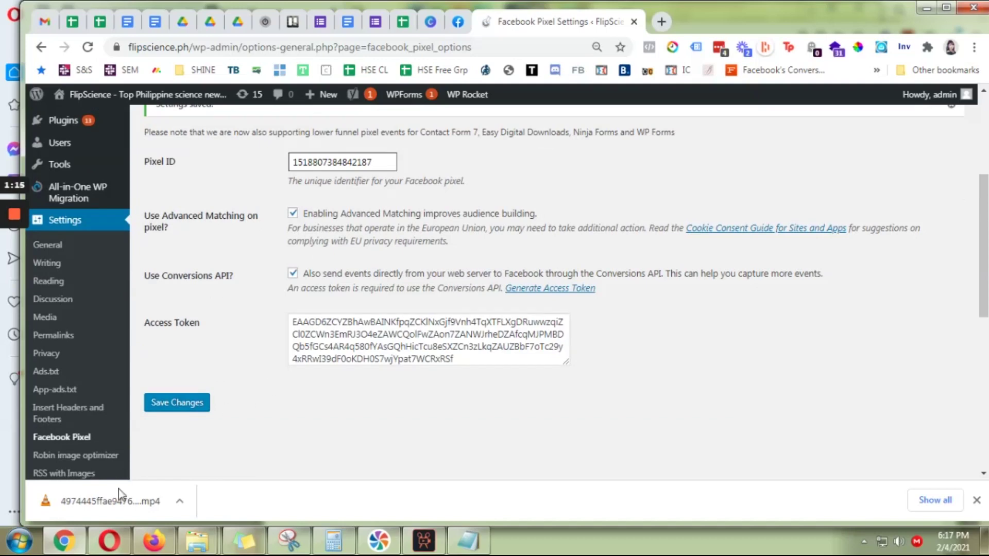
- Return to Events Manager and continue the guide to pixel verification
{"action": "mouse_move", "coordinate": [109, 541]}
{"action": "left_click", "coordinate": [121, 474]}
{"action": "left_click", "coordinate": [706, 485]}
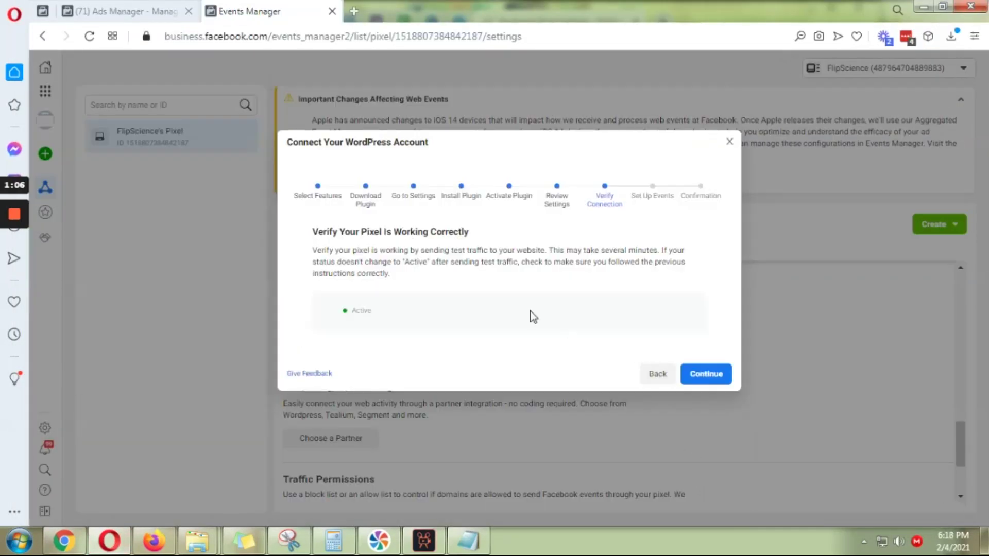
- Continue past Verify Connection and Set Up Events, then close the Setup complete screen
{"action": "left_click", "coordinate": [721, 376]}
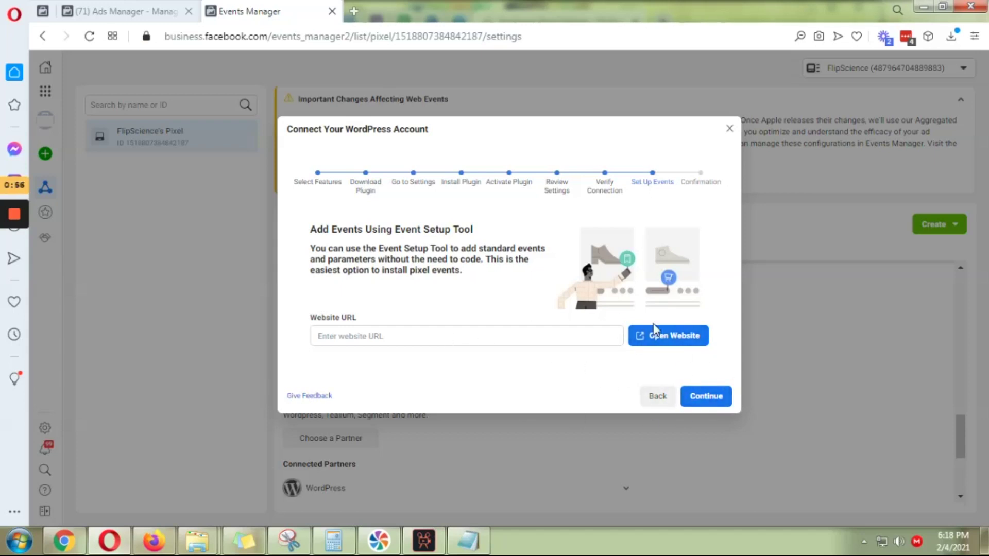
{"action": "left_click", "coordinate": [716, 398]}
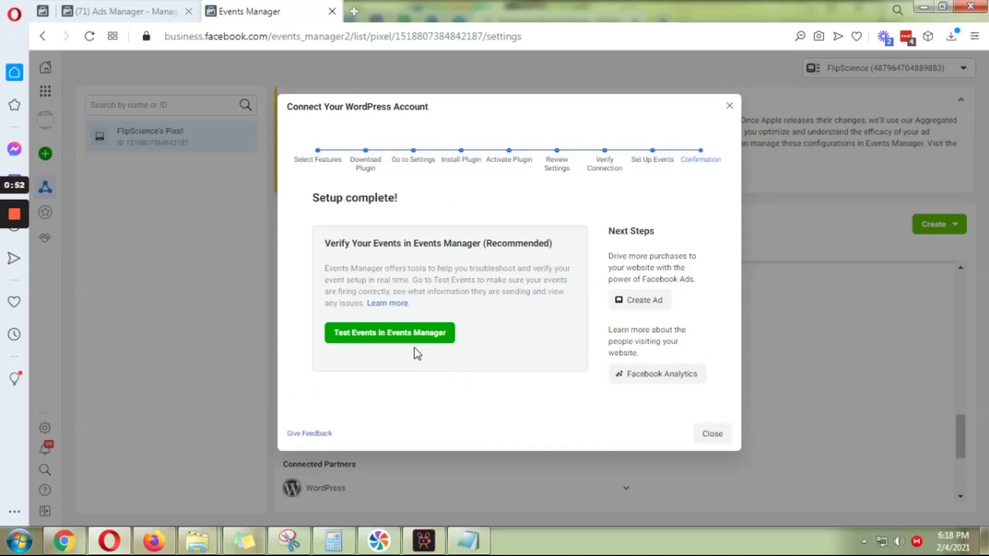
{"action": "left_click", "coordinate": [717, 435]}
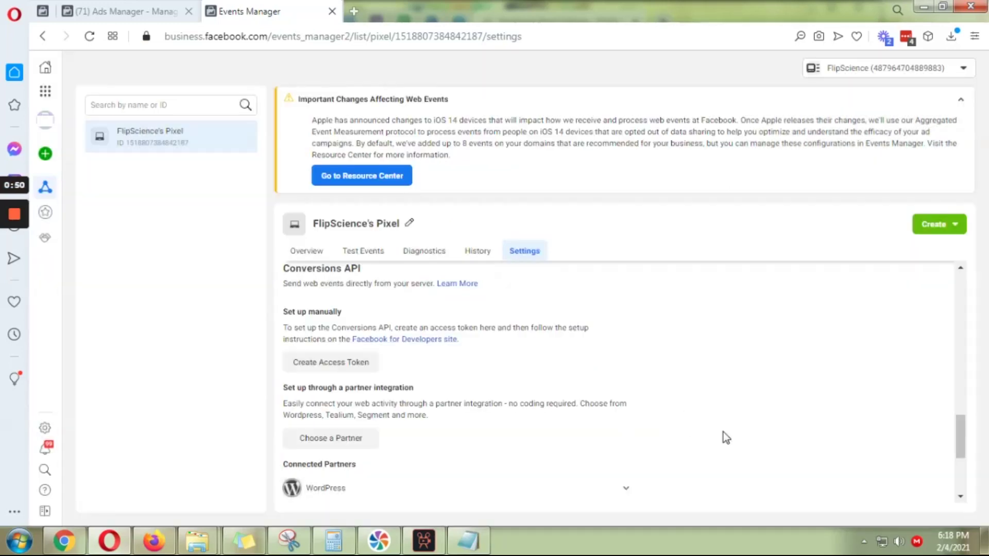